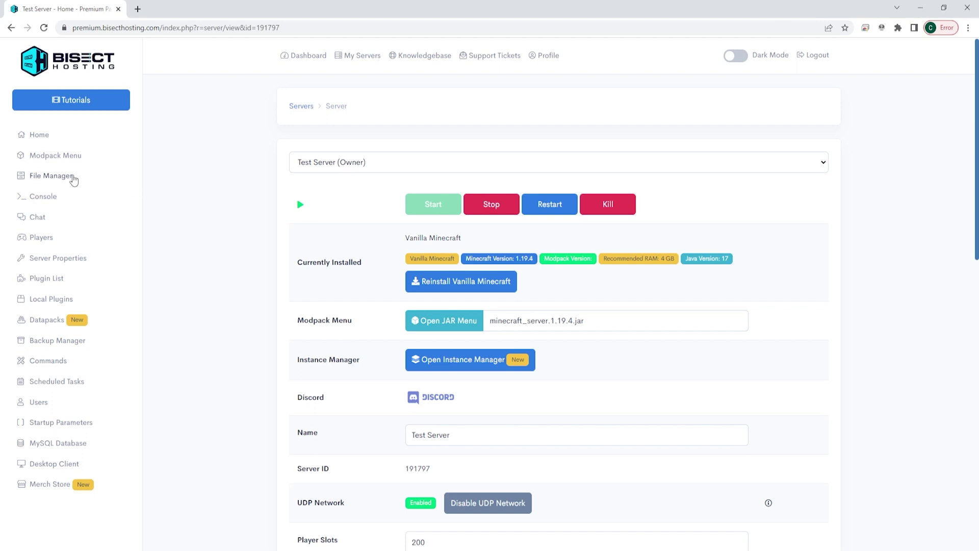
Download the server's world folder from the File Manager as a zip archive
left_click(64, 177)
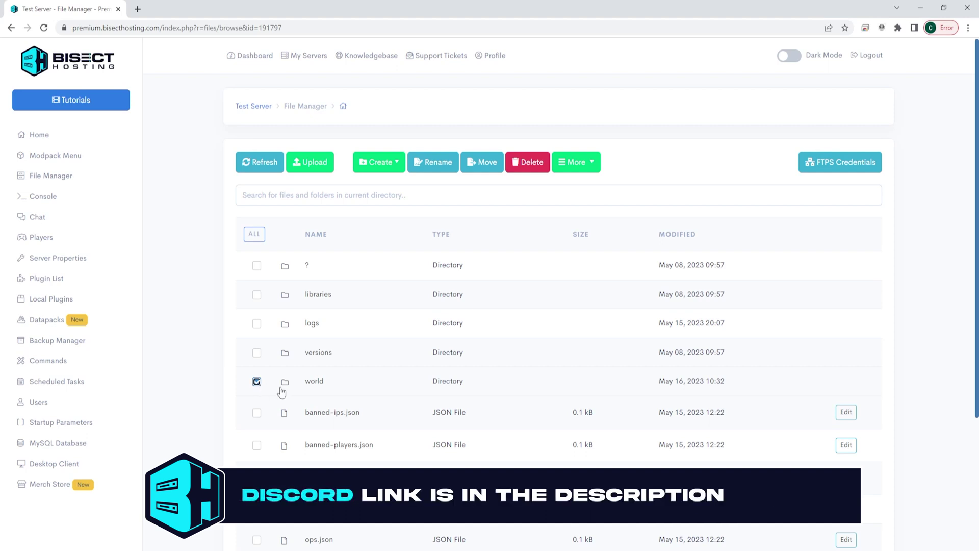
right_click(317, 384)
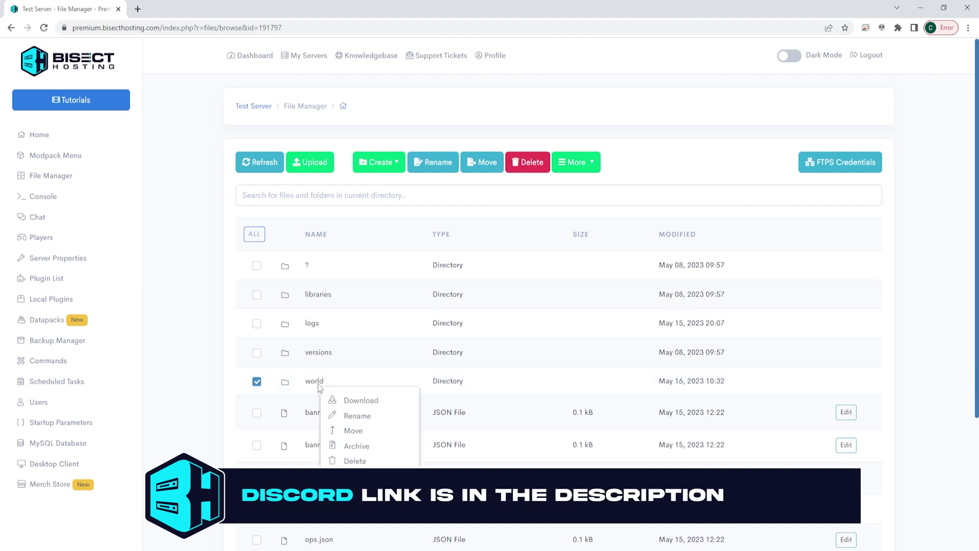
left_click(347, 402)
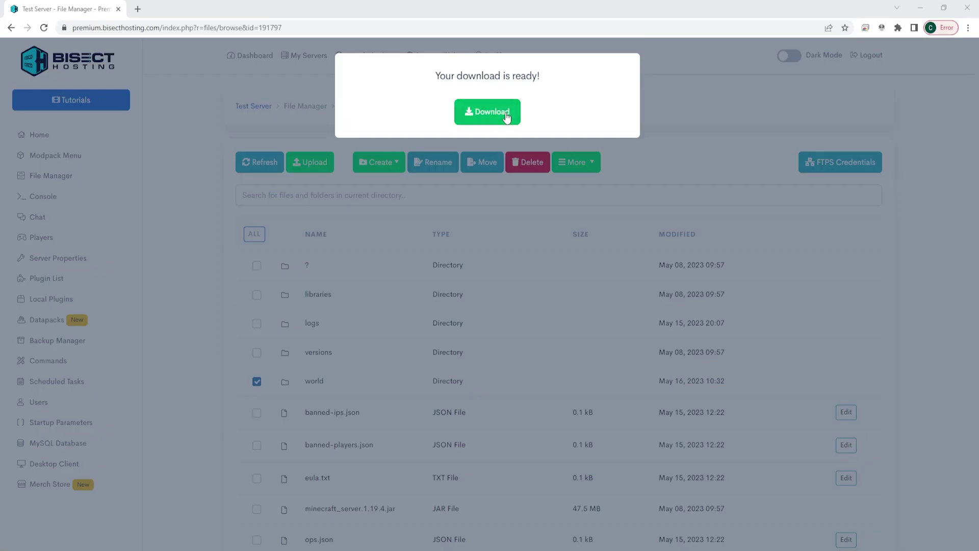
left_click(506, 118)
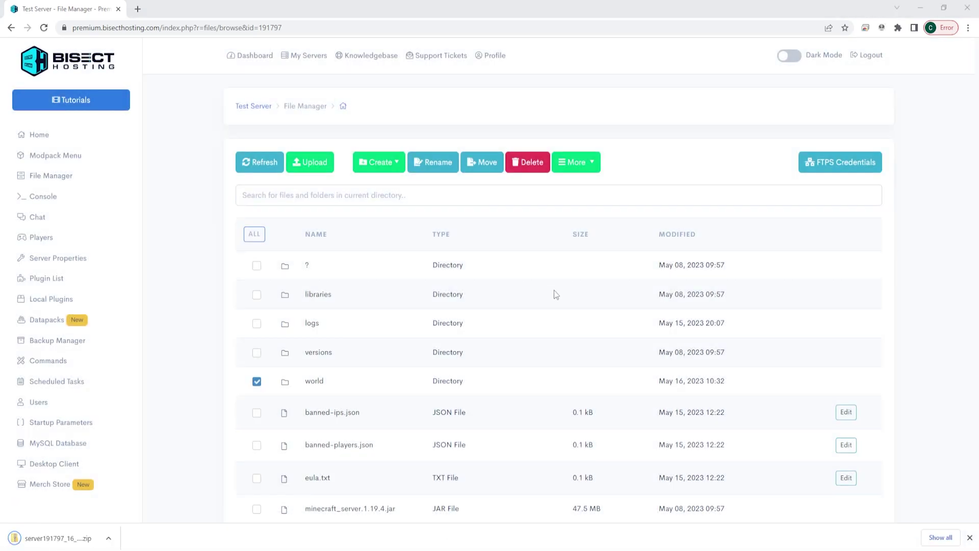
left_click(107, 538)
Extract the downloaded zip into a world folder in Downloads, then close the Downloads window
left_click(138, 502)
right_click(505, 233)
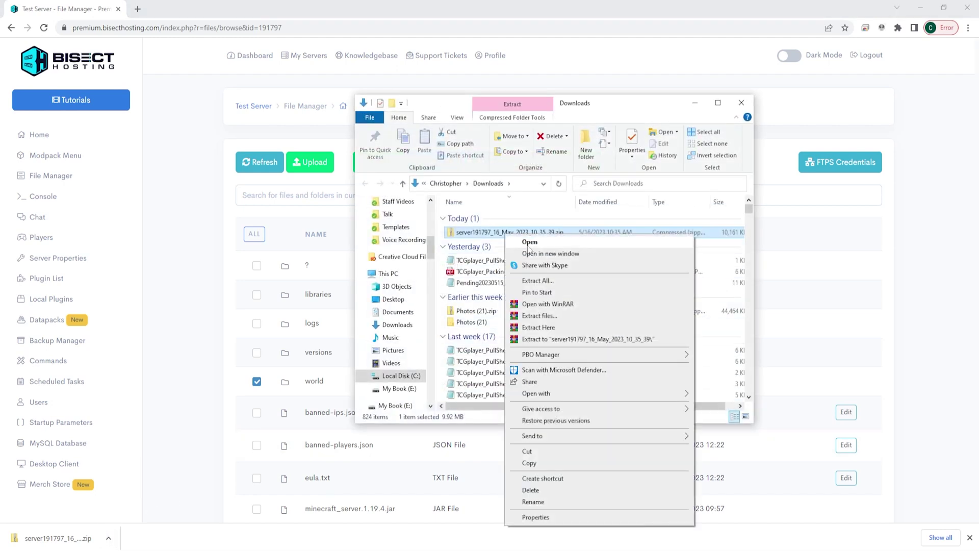
left_click(558, 331)
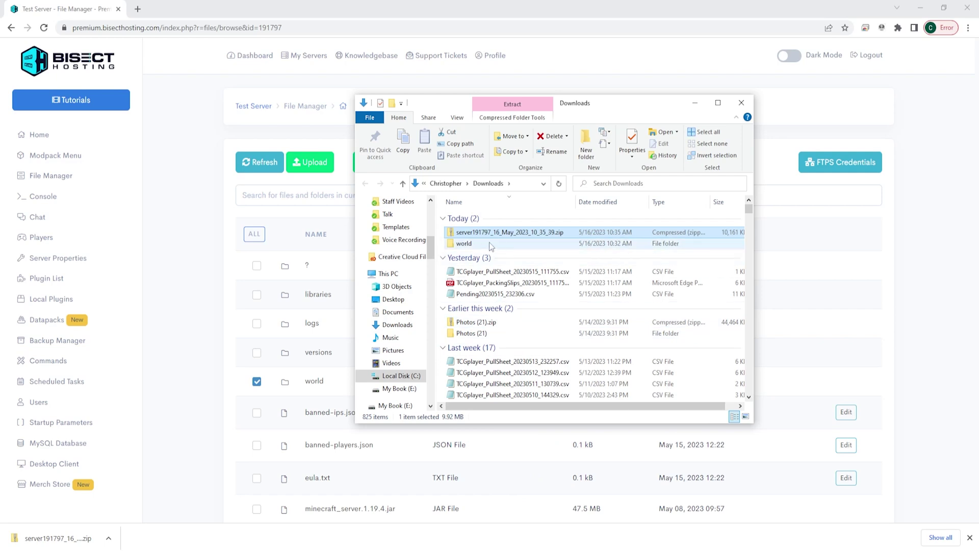
left_click(696, 103)
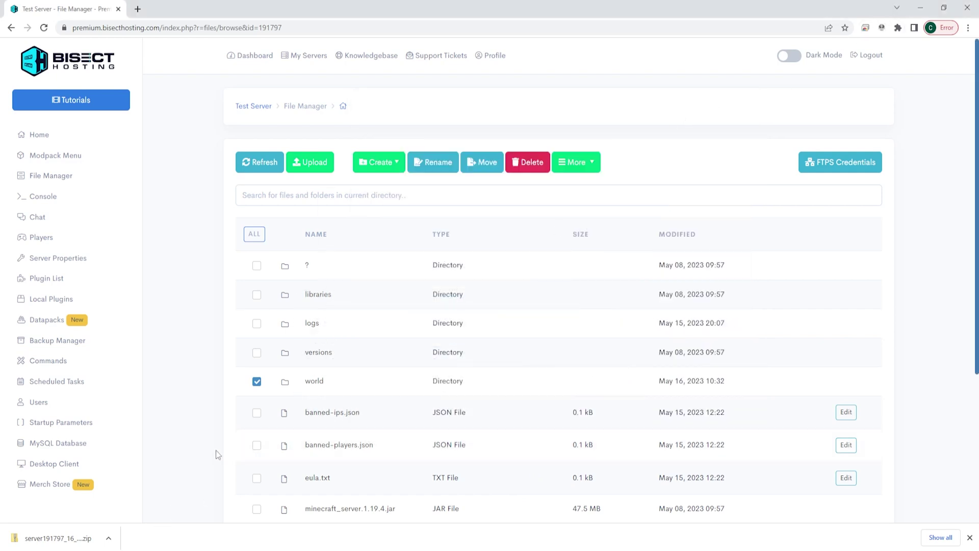
Bring up the Run prompt holding the %appdata%/.minecraft/saves path
key("super+r")
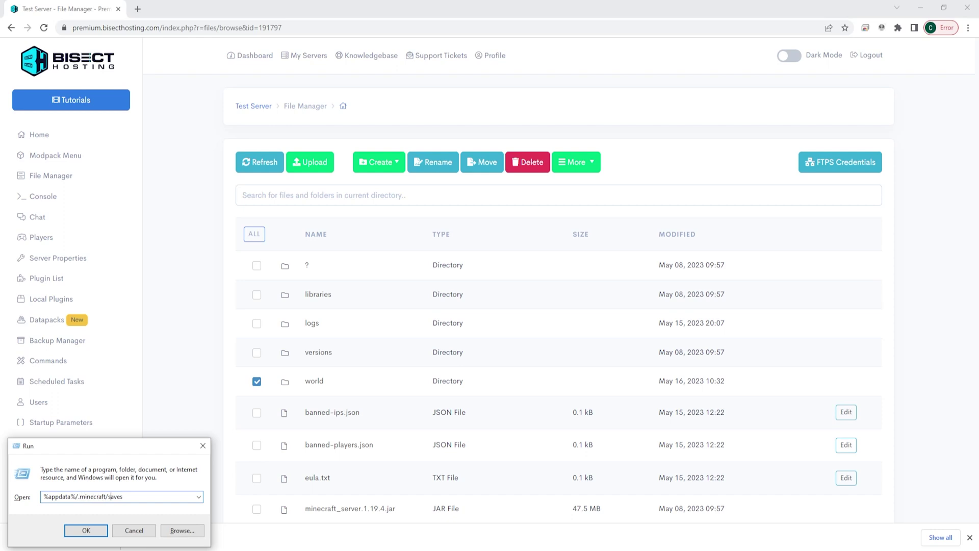
Open the .minecraft\saves folder and drag the extracted world folder into it
left_click(96, 534)
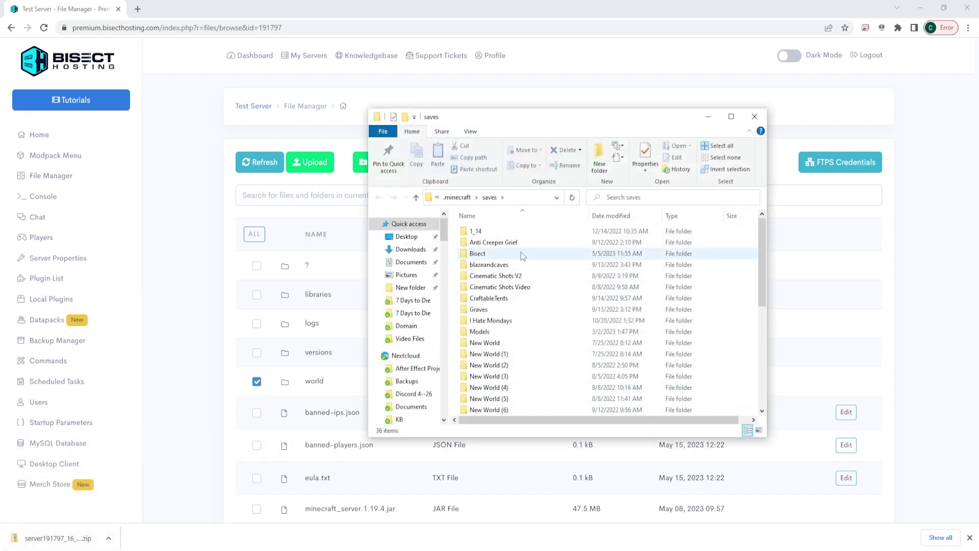
left_click_drag(451, 302, 840, 307)
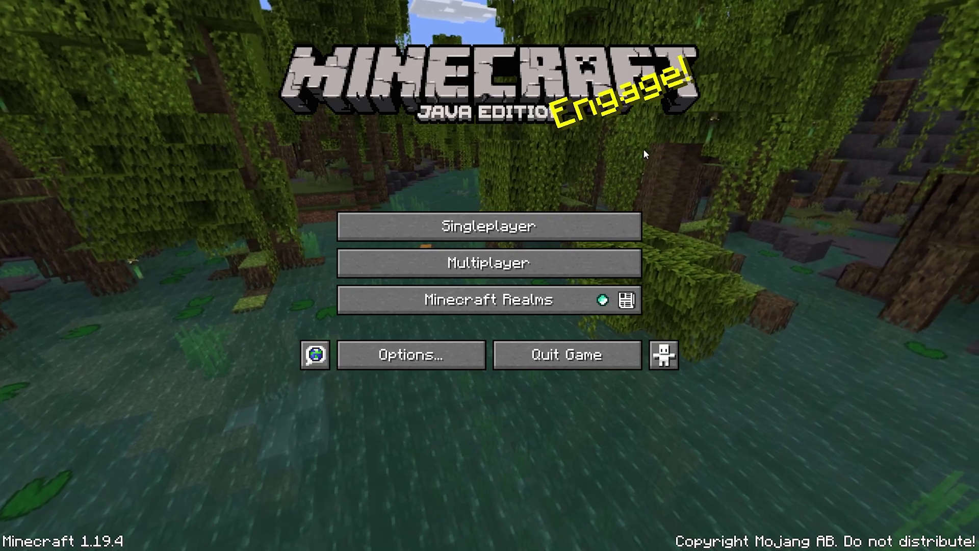
Open Minecraft's Singleplayer Select World list showing the server world
left_click(531, 224)
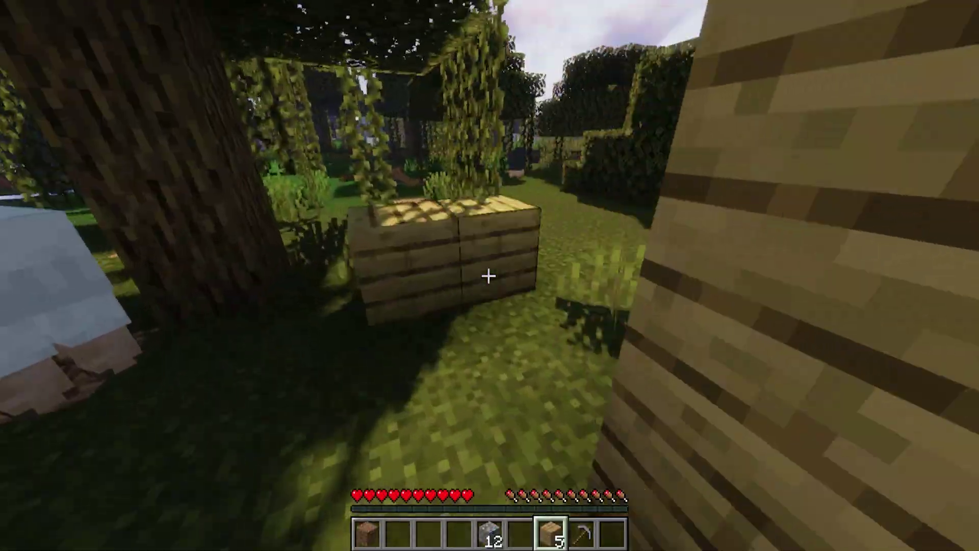
Place the remaining plank blocks beside the tree
right_click(490, 276)
right_click(490, 275)
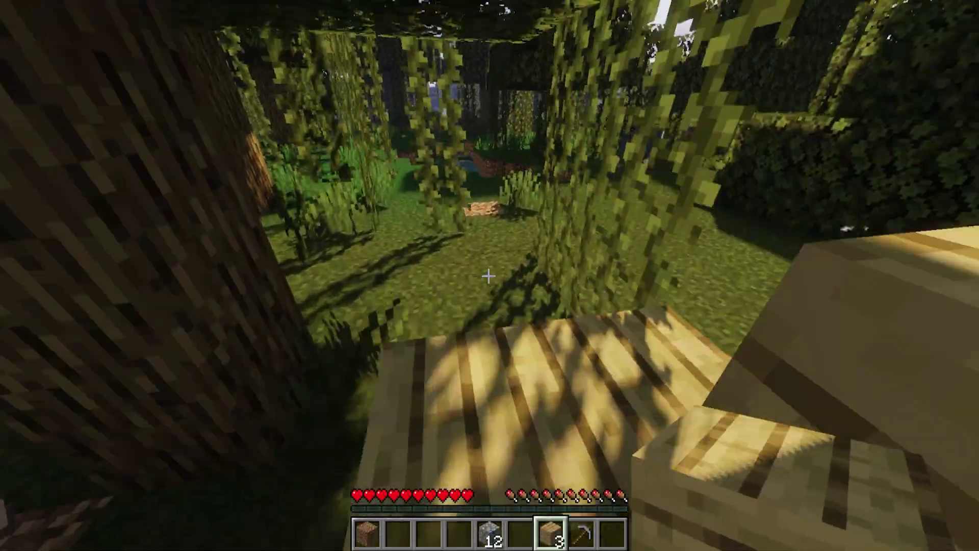
right_click(489, 275)
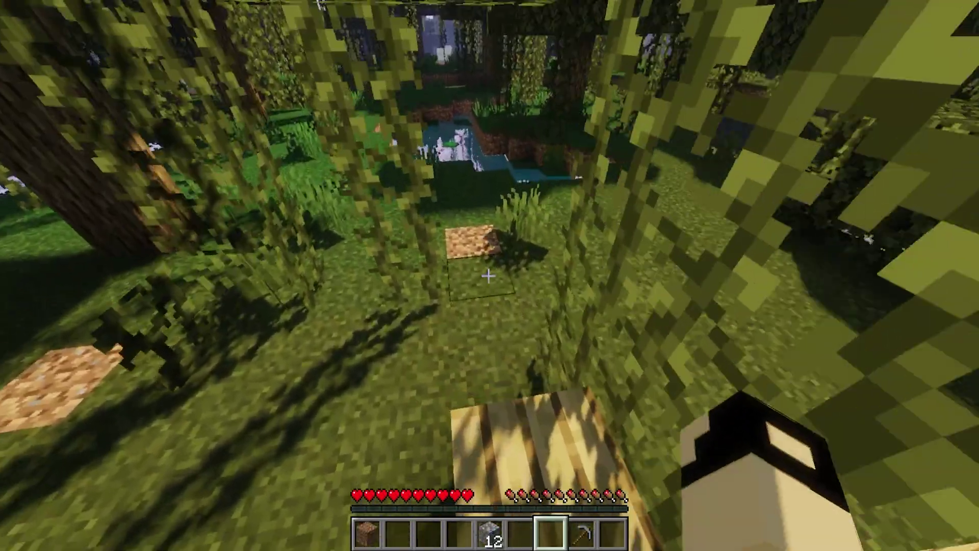
Check the inventory, then pause and view the Building advancements tab
key("e")
key("e")
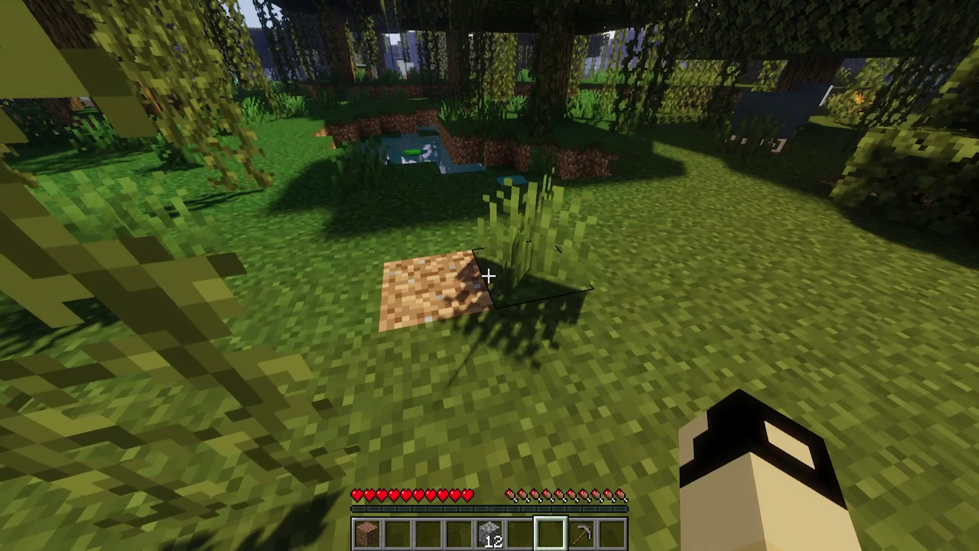
key("Escape")
left_click(433, 207)
left_click(418, 146)
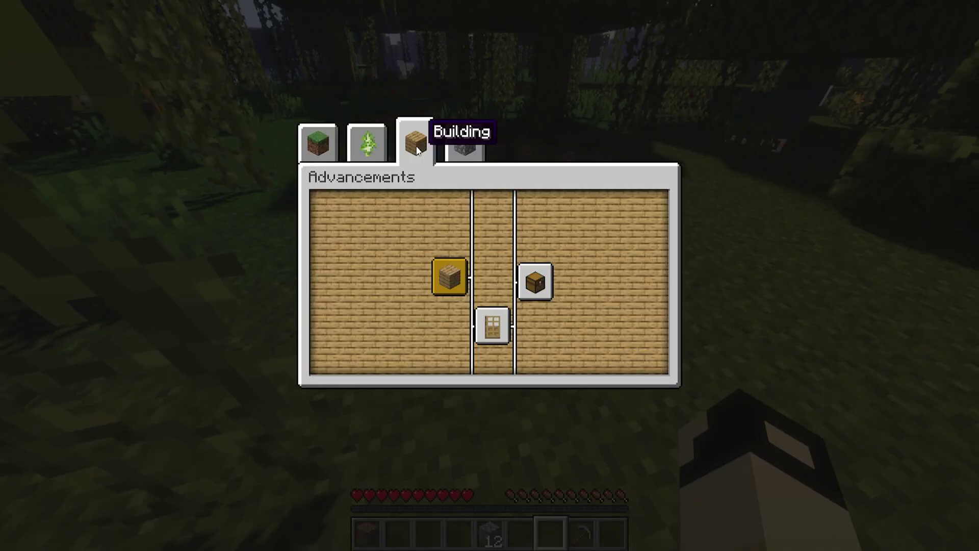